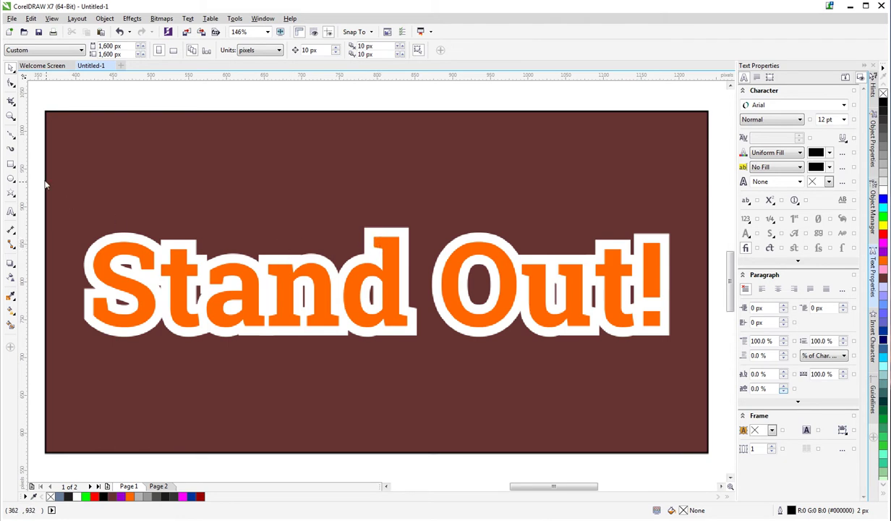
- Draw an 826 × 100 px rectangle across the lower half of the 'Stand Out!' lettering
click(10, 166)
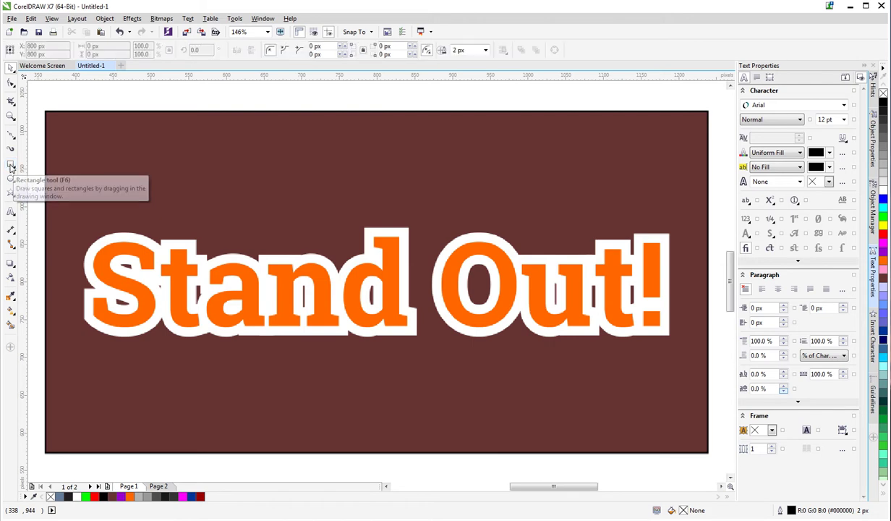
drag(64, 288, 688, 366)
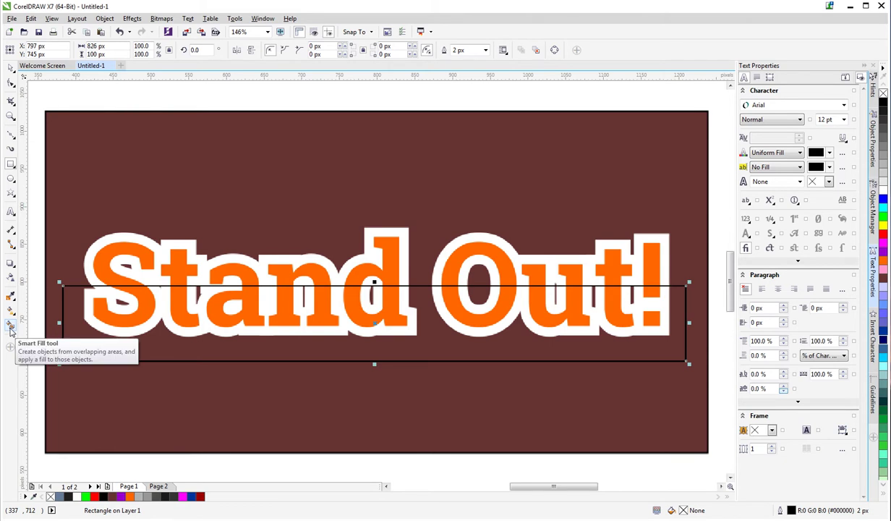
- Set the Smart Fill tool to a dark red fill with No Outline
click(11, 328)
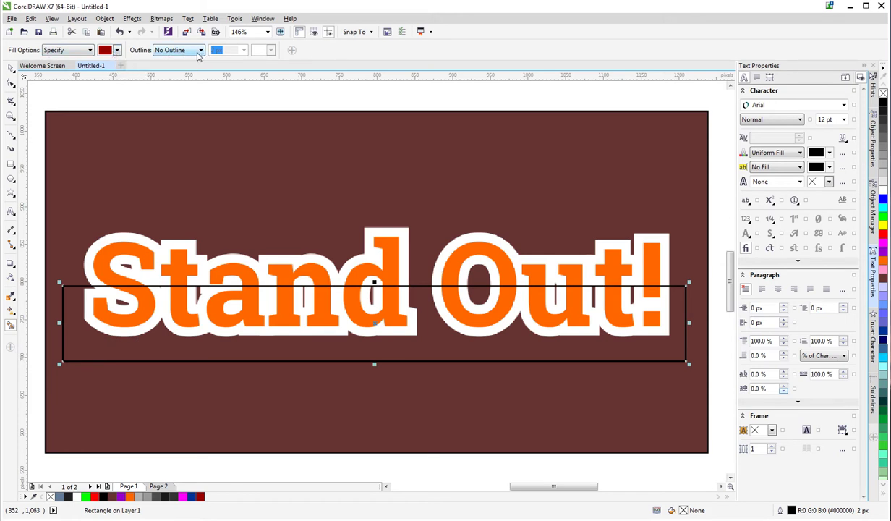
click(200, 52)
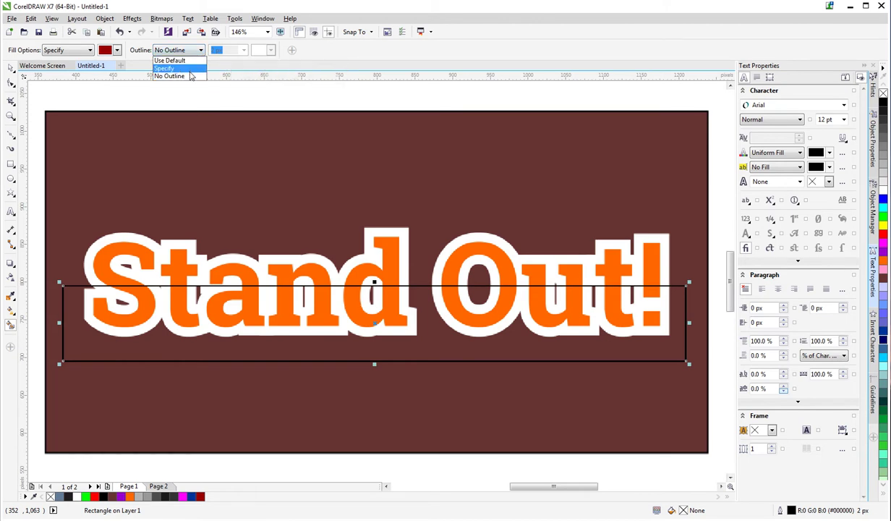
click(187, 76)
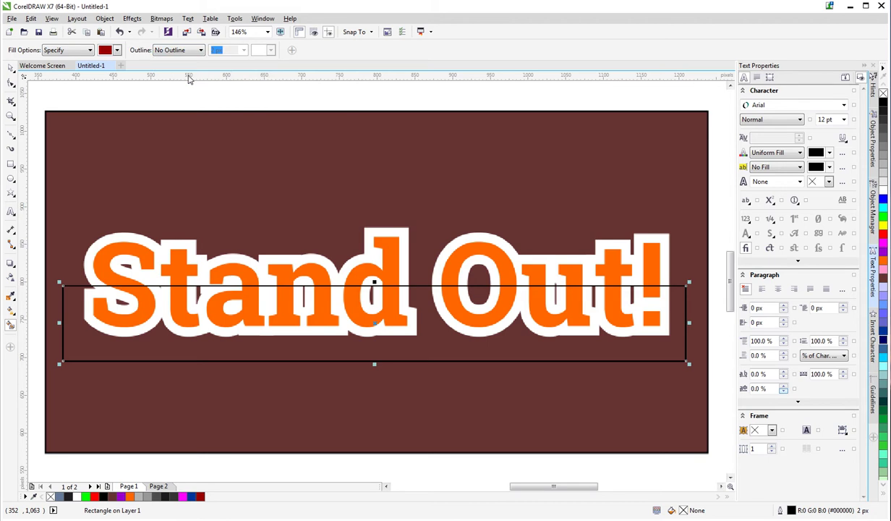
- Fill the lower parts of S, t, a, n and d dark red inside the rectangle
click(100, 314)
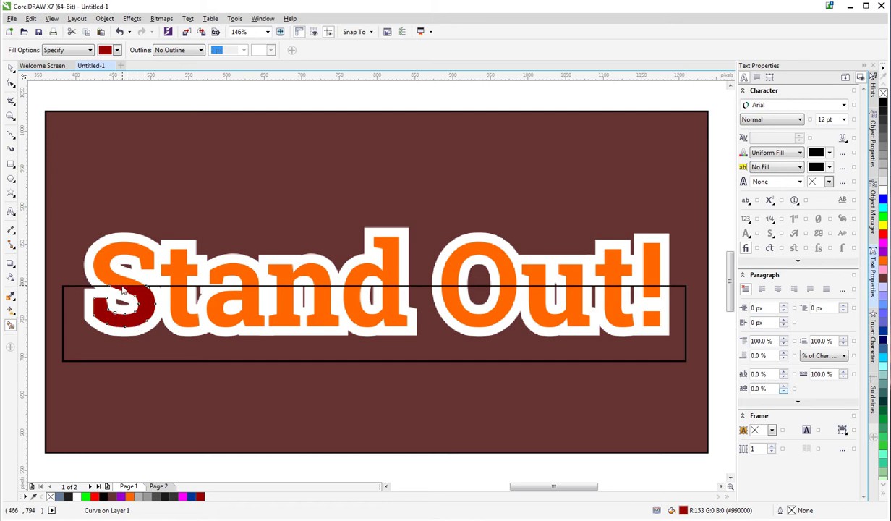
click(177, 316)
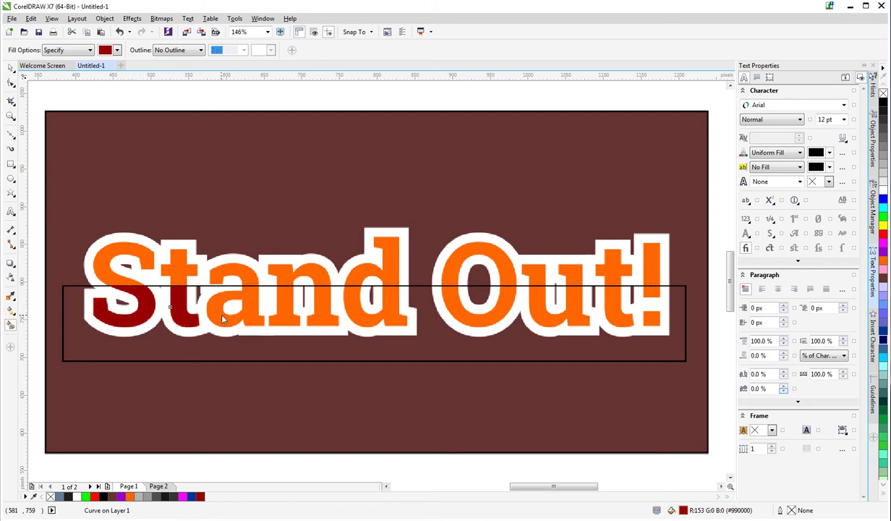
click(215, 308)
click(275, 312)
click(312, 313)
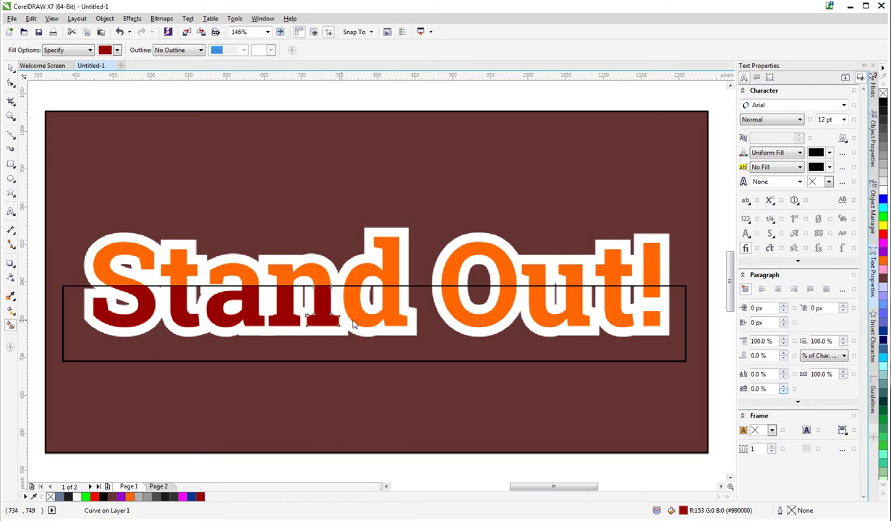
click(355, 312)
- Fill the lower parts of O, u, t and ! dark red, then deselect
click(458, 319)
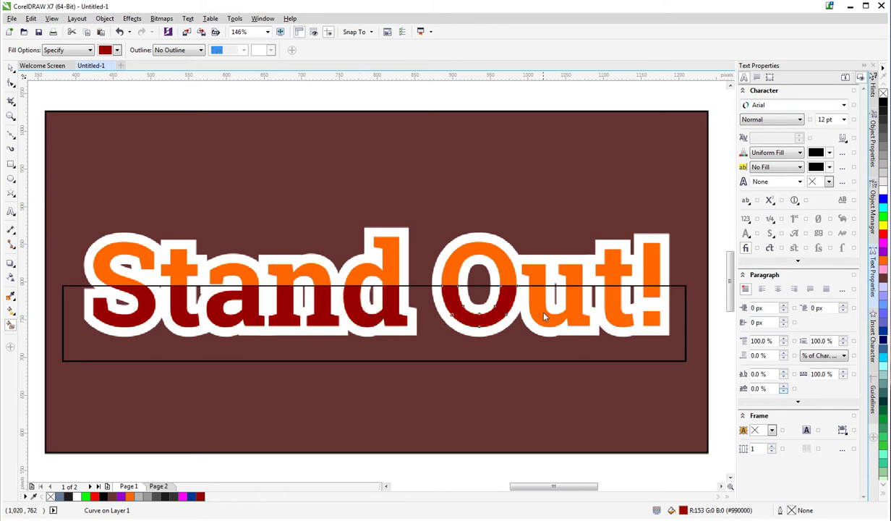
click(536, 313)
click(601, 307)
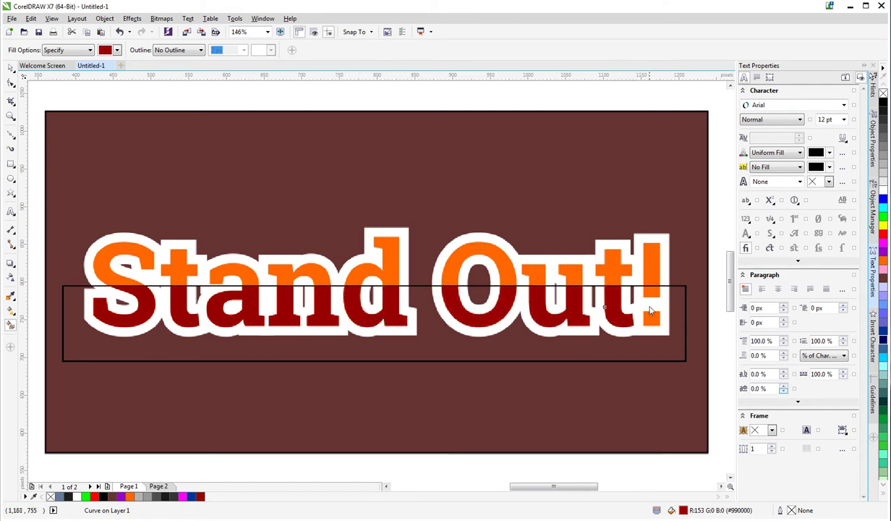
click(651, 297)
click(652, 318)
click(11, 67)
click(59, 136)
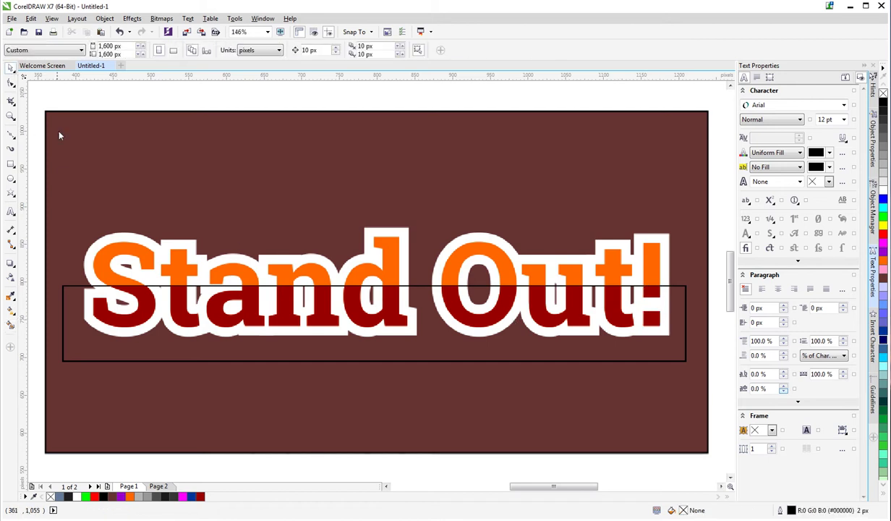
- Select the rectangle and delete it
click(66, 304)
key(Delete)
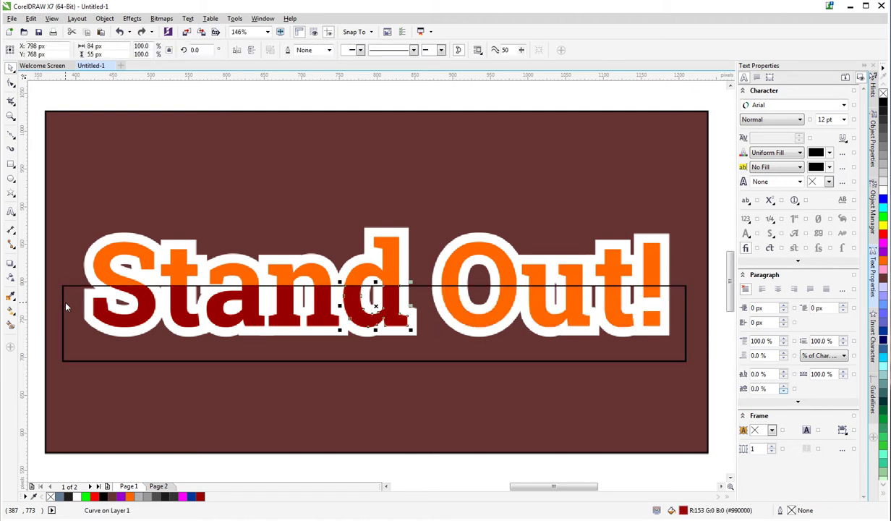
- Smart Fill the upper parts of S, t, a, n and d dark red above the rectangle
click(66, 306)
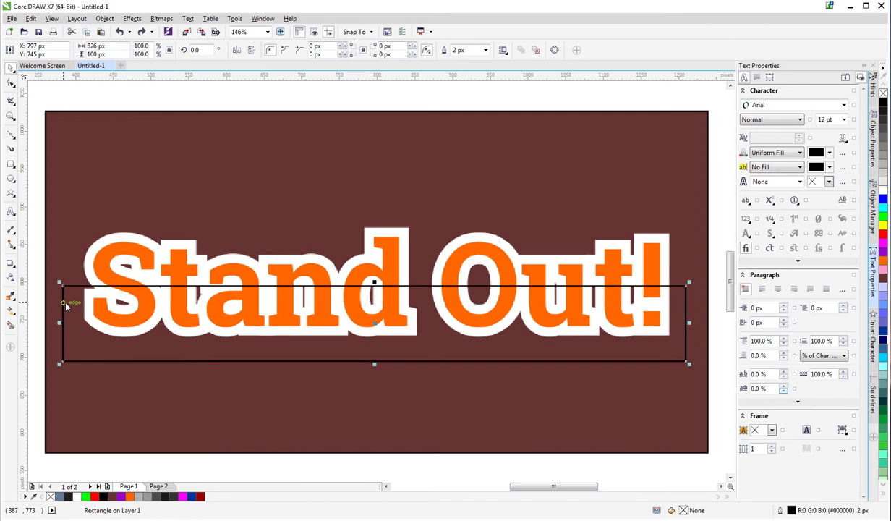
click(12, 311)
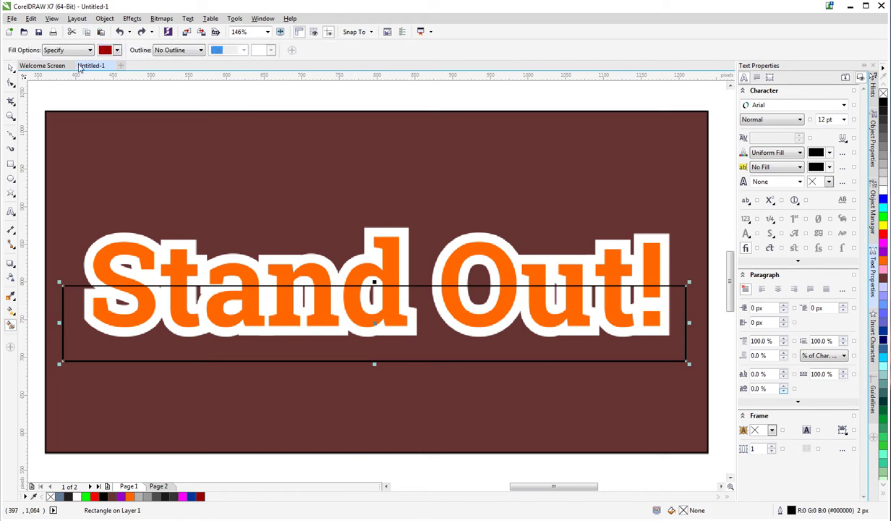
click(118, 253)
click(172, 257)
click(216, 266)
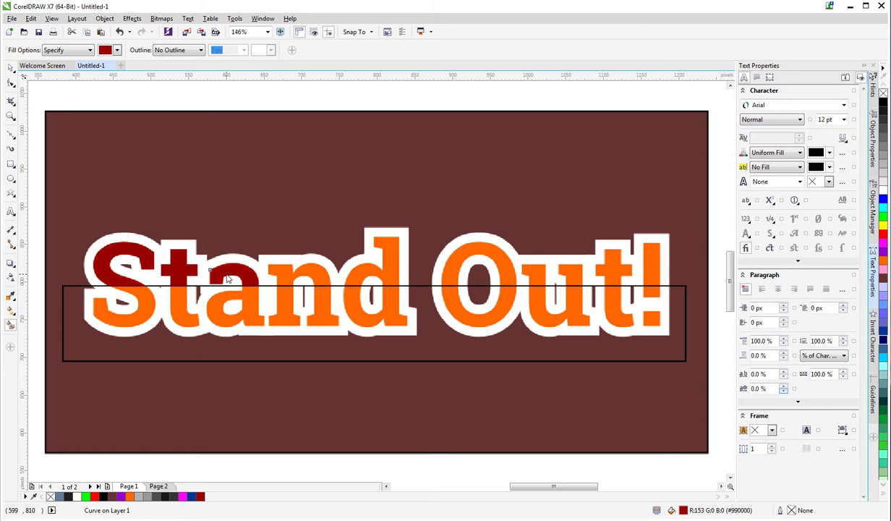
click(281, 275)
click(370, 251)
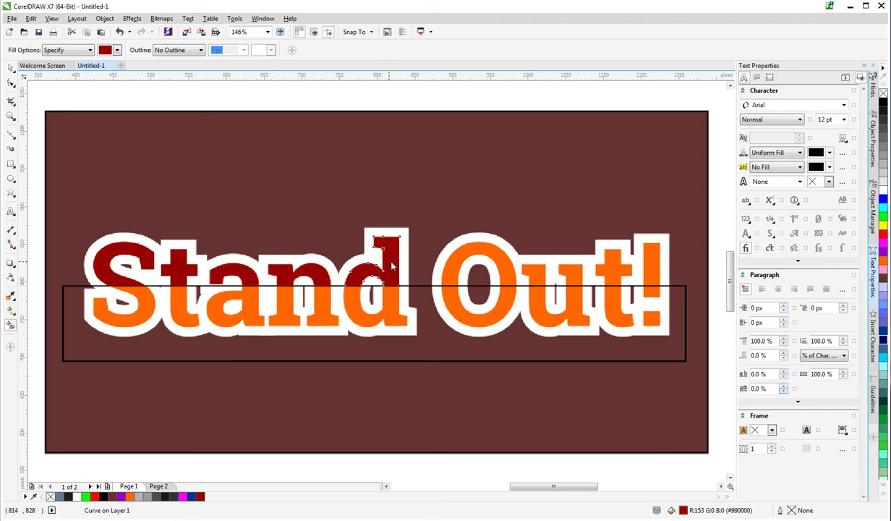
- Fill the upper parts of O, u, t and ! dark red, then deselect
click(454, 268)
click(515, 271)
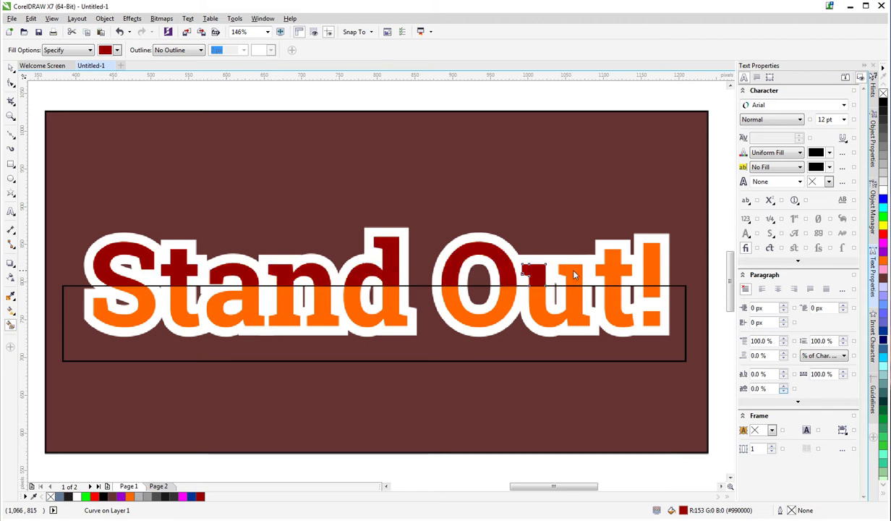
click(615, 266)
click(652, 266)
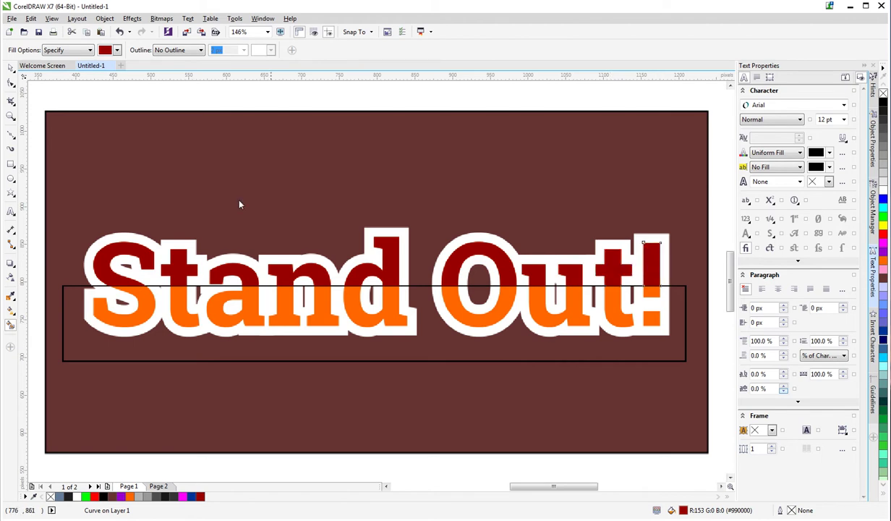
click(10, 67)
click(78, 226)
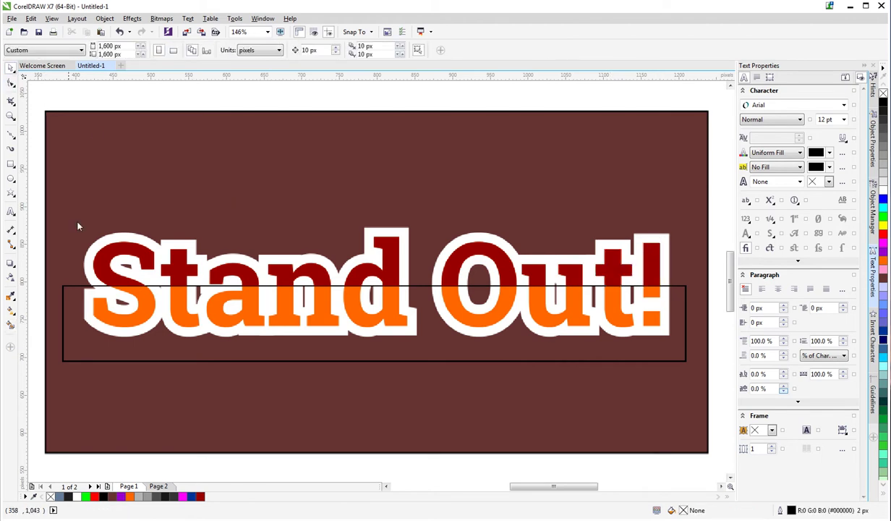
click(89, 350)
key(Delete)
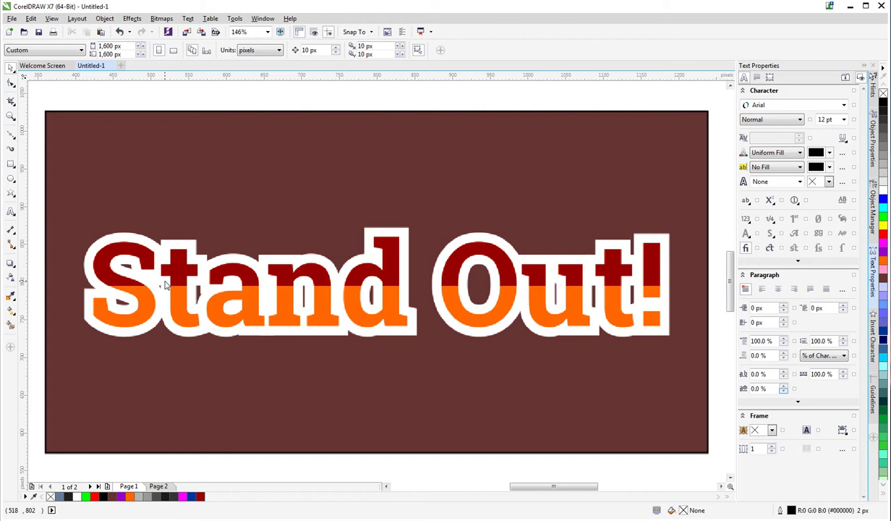
key(ctrl+z)
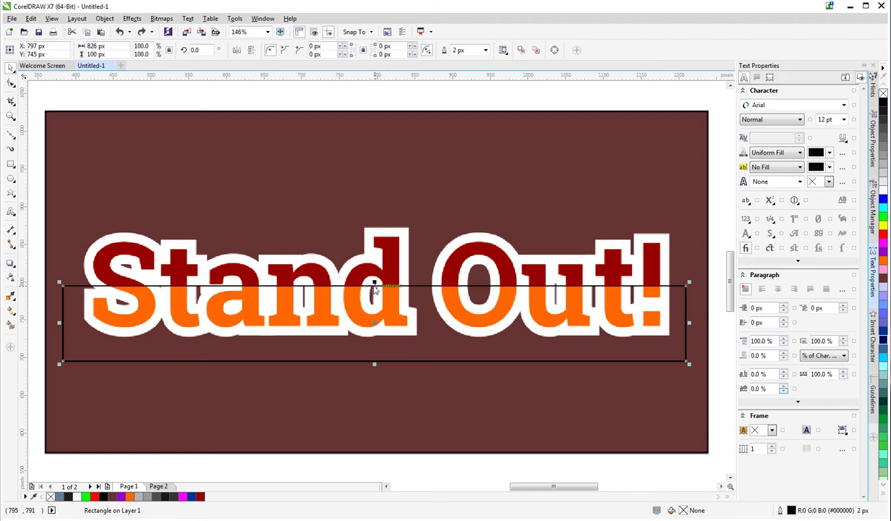
- Shrink the rectangle to 70 px high and set the Smart Fill colour to purple
drag(374, 285, 374, 308)
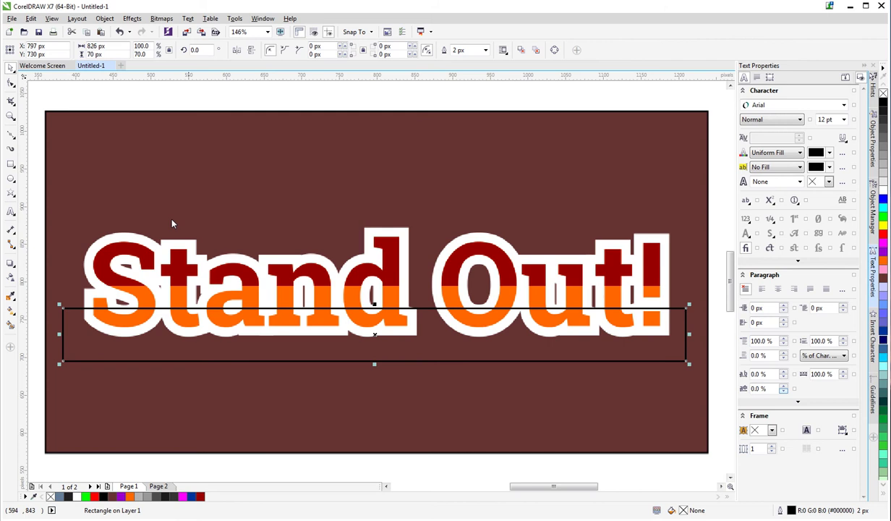
click(11, 323)
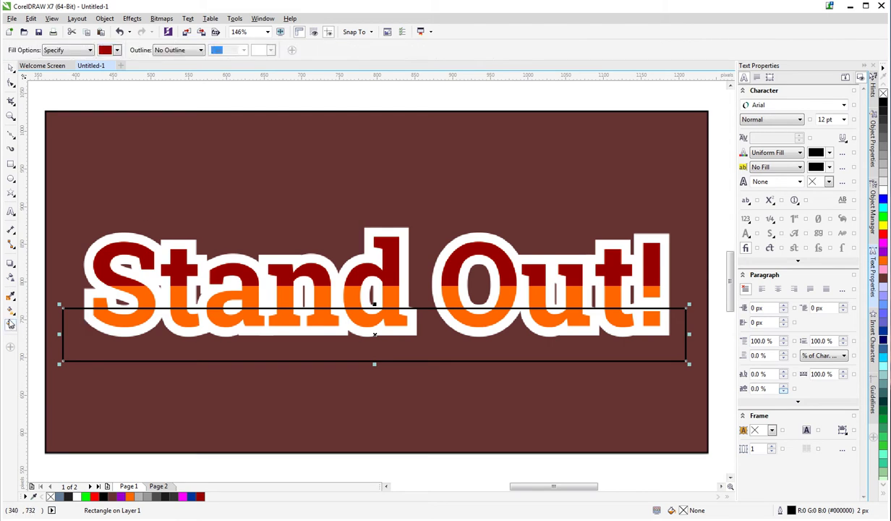
click(116, 50)
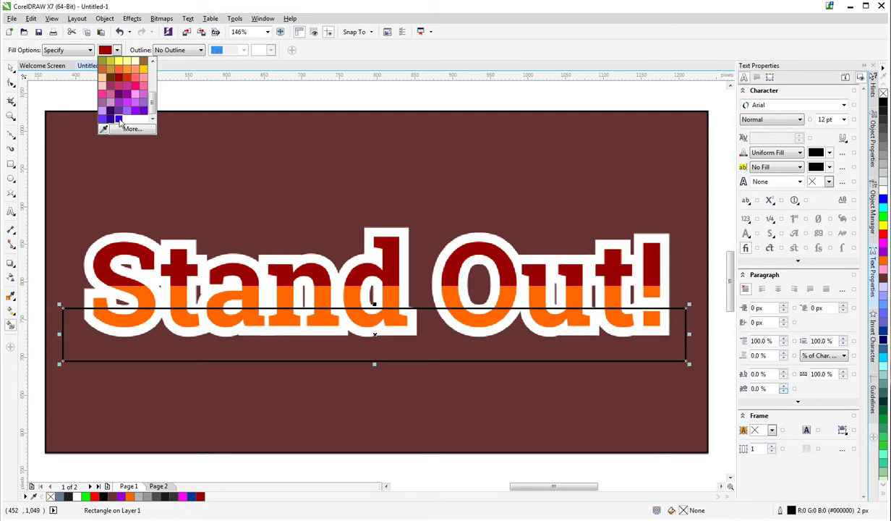
click(118, 95)
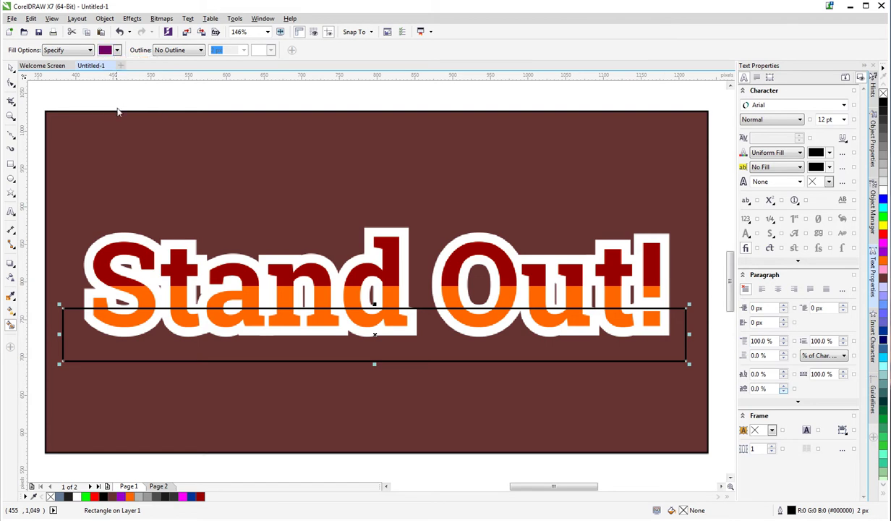
- Fill the lower parts of S, t, a, both n legs and d purple
click(127, 309)
click(175, 308)
click(217, 311)
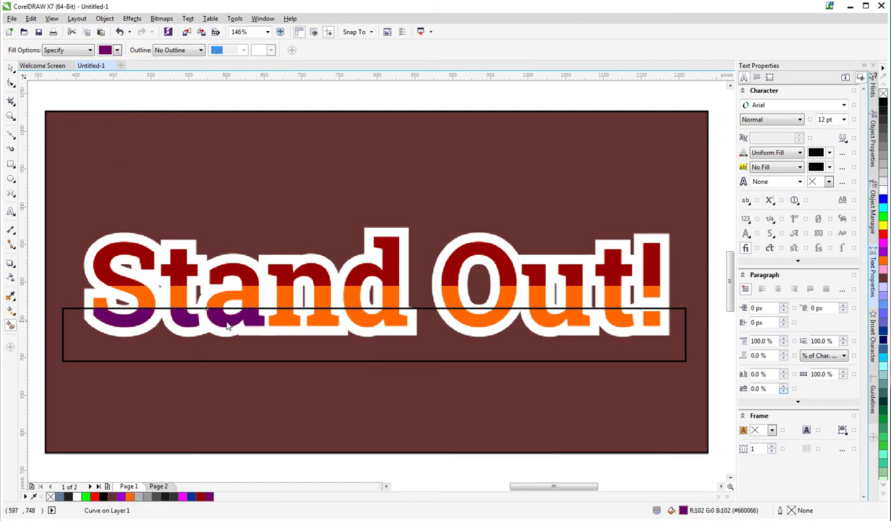
click(275, 318)
click(307, 317)
click(356, 316)
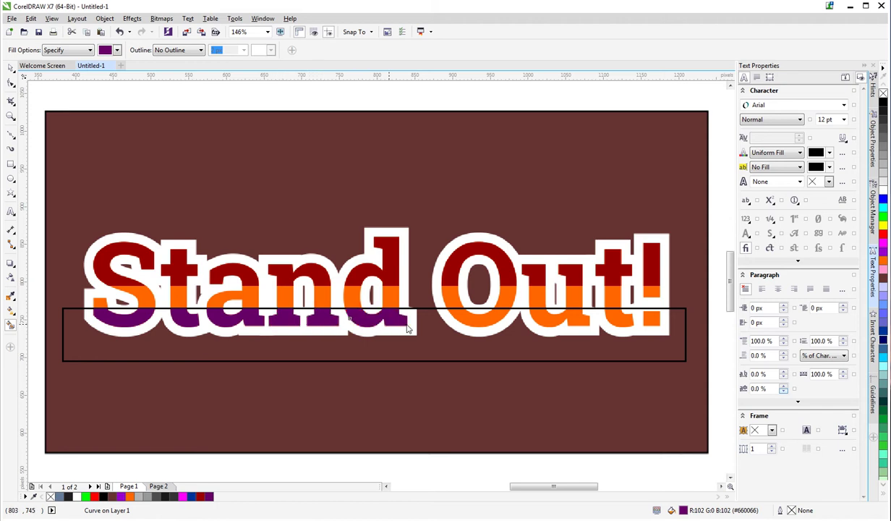
- Fill the lower parts of O, u, t and ! purple, then select the rectangle outline
click(452, 316)
click(535, 313)
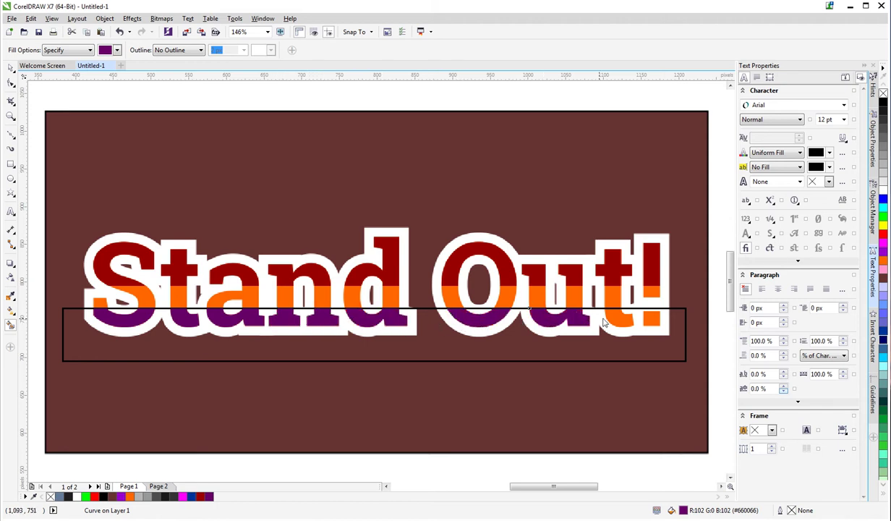
click(615, 318)
click(651, 318)
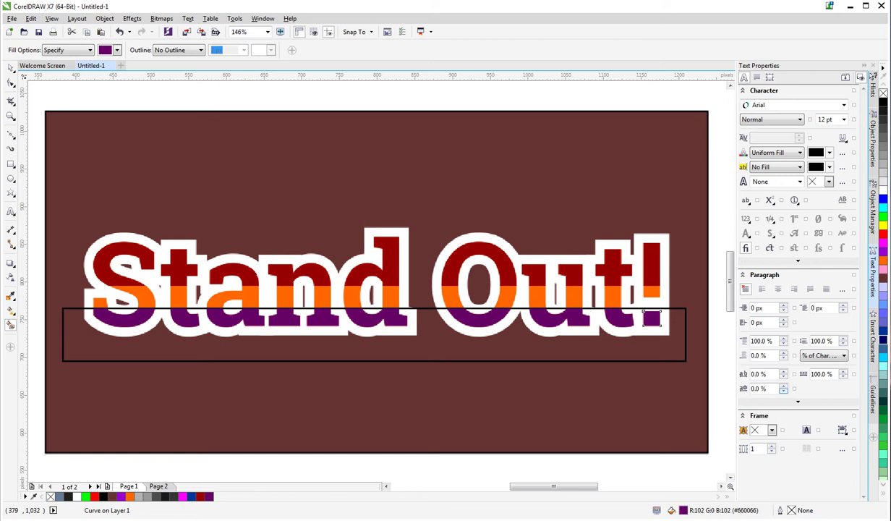
click(11, 68)
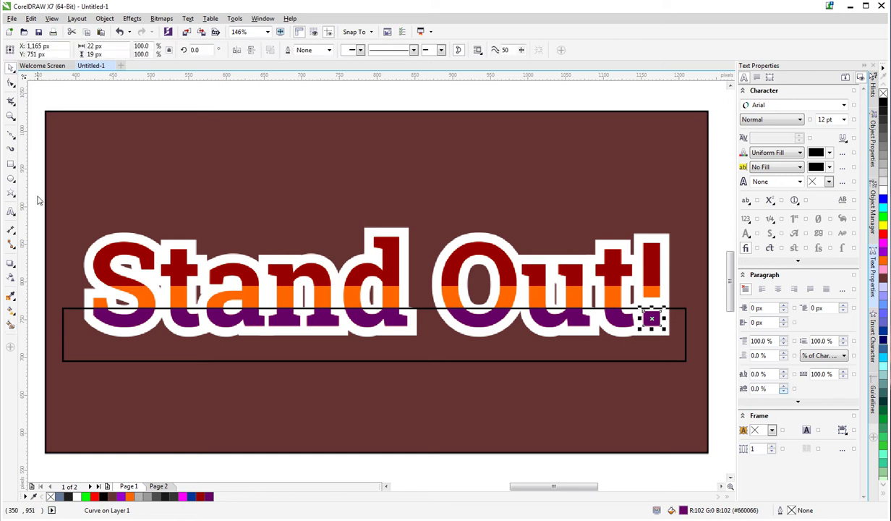
click(64, 323)
- Delete the selected black rectangle outline
key(Delete)
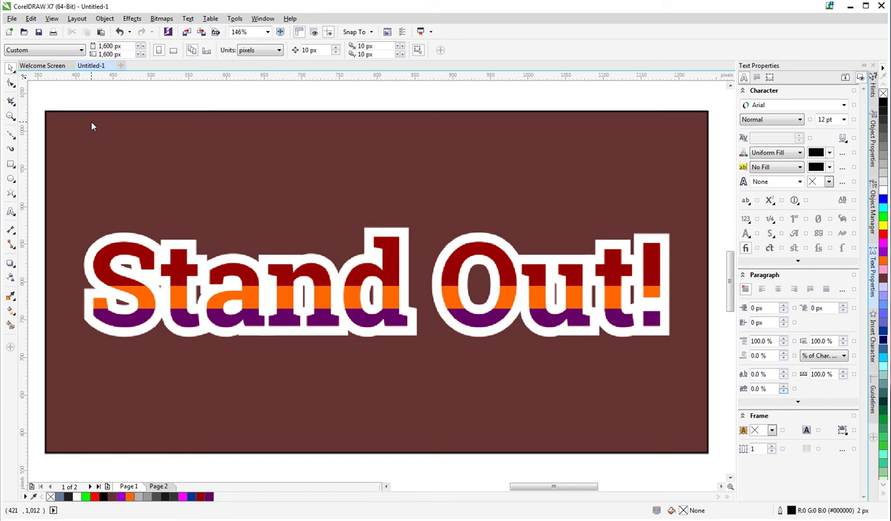
- Undo the stripes to solid orange and place a five-point star, about 106 × 101 px, over the O
key(ctrl+z)
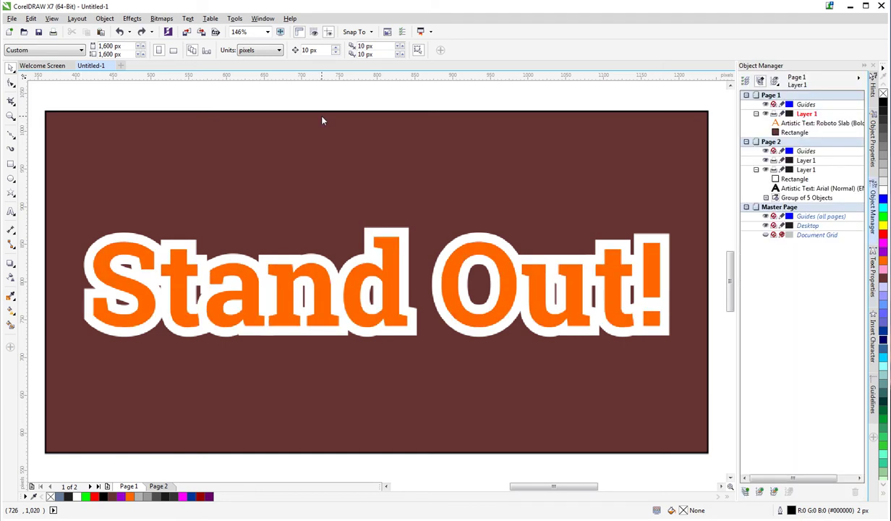
click(10, 196)
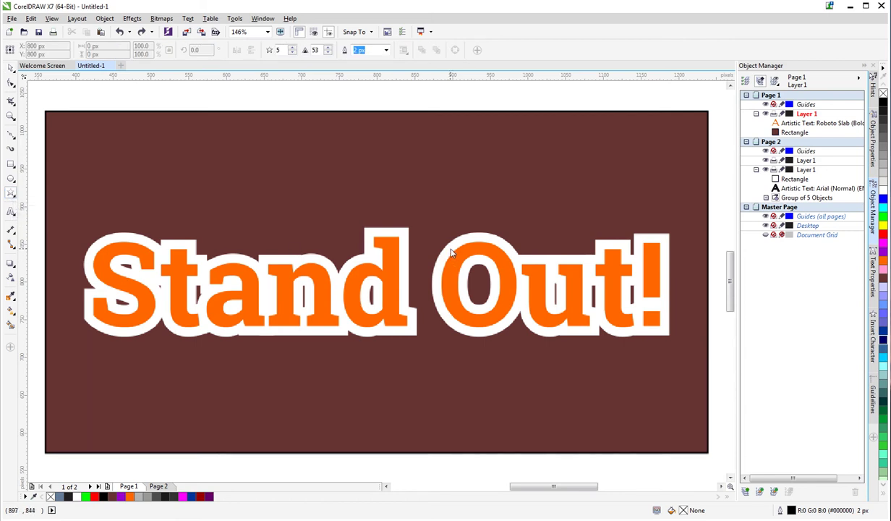
drag(449, 251, 500, 325)
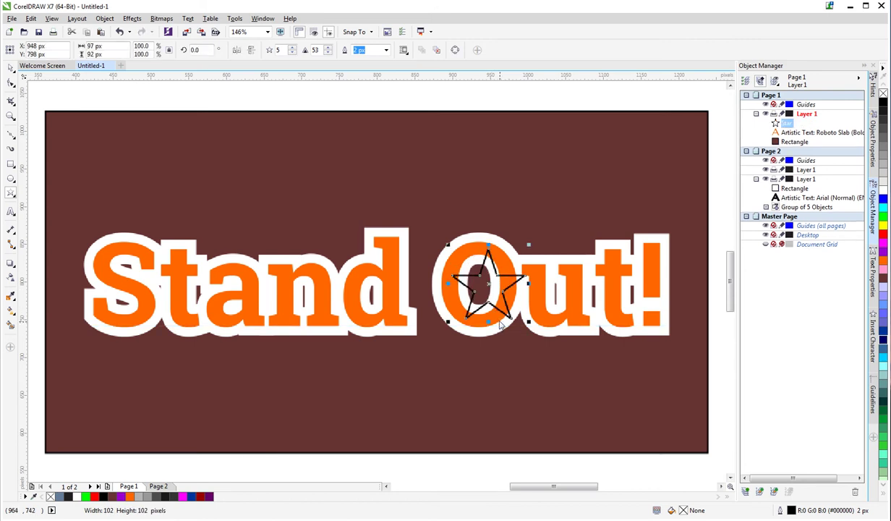
drag(476, 279, 480, 288)
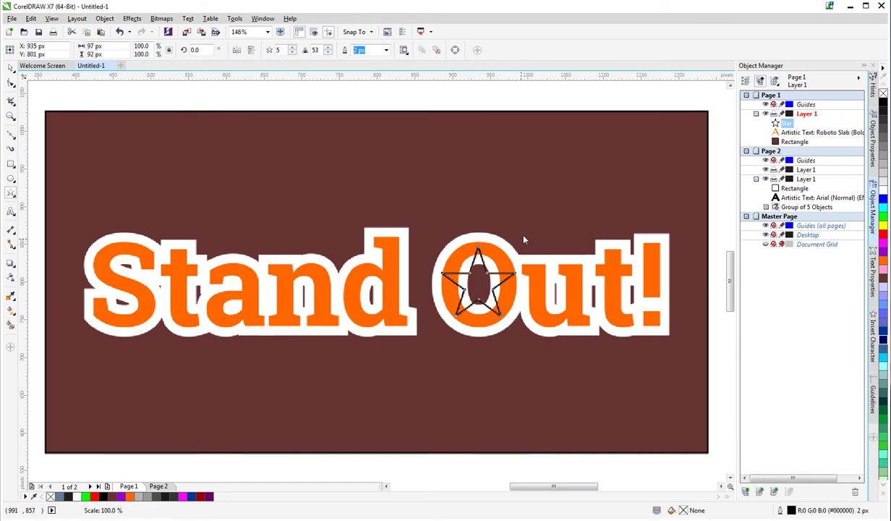
drag(520, 242, 523, 239)
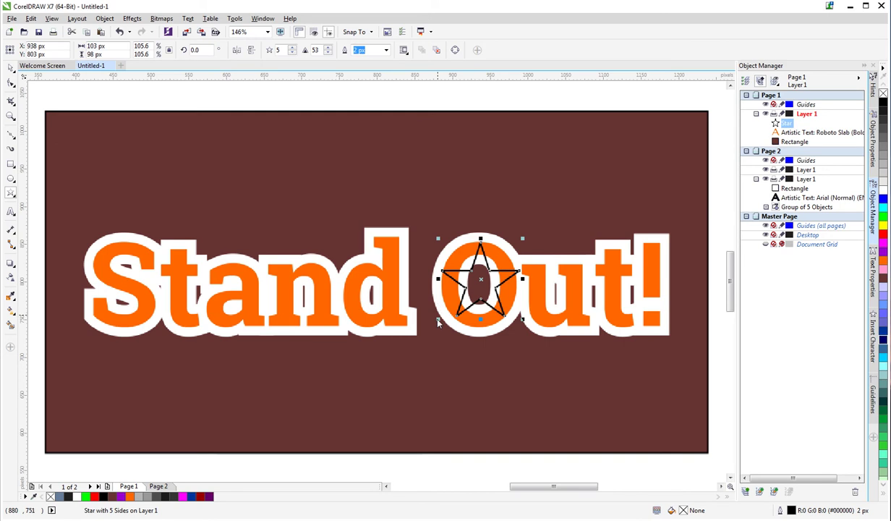
mouse_move(437, 322)
mouse_down()
mouse_move(415, 309)
mouse_move(434, 323)
mouse_up()
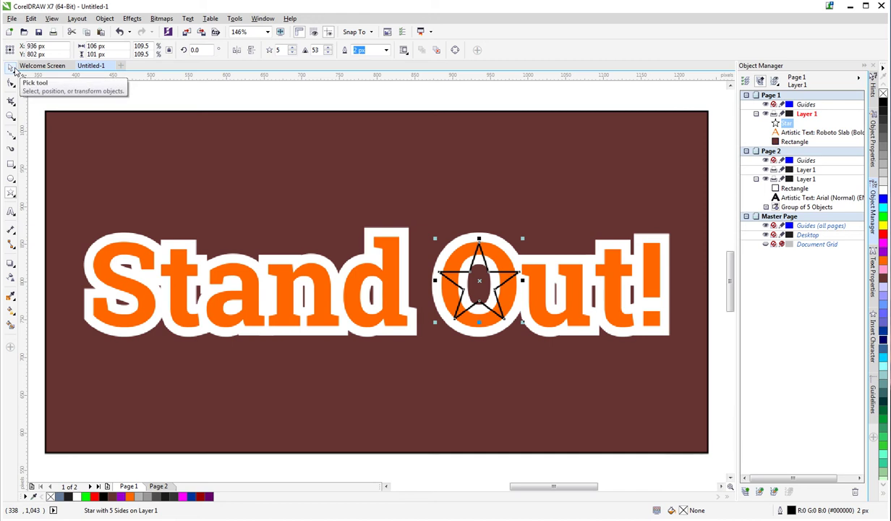
- Smart Fill the left, top, right and both lower star-arm regions over the O purple
click(11, 325)
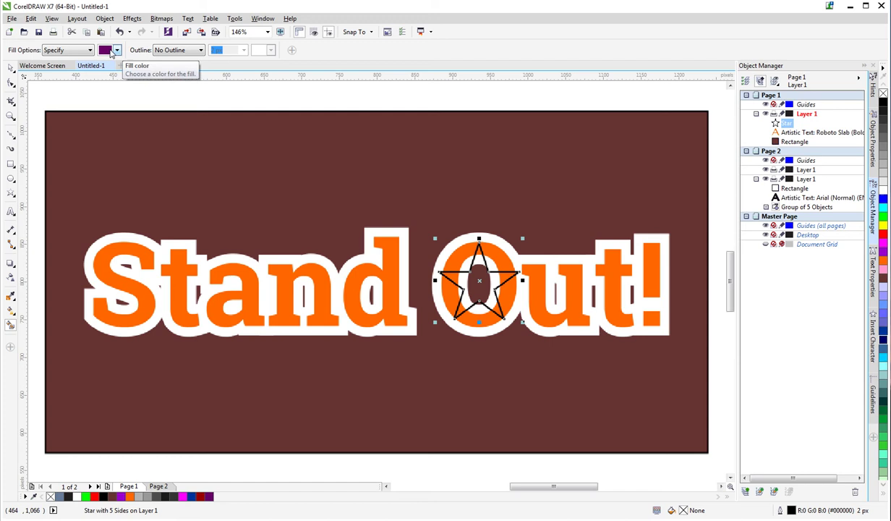
click(452, 280)
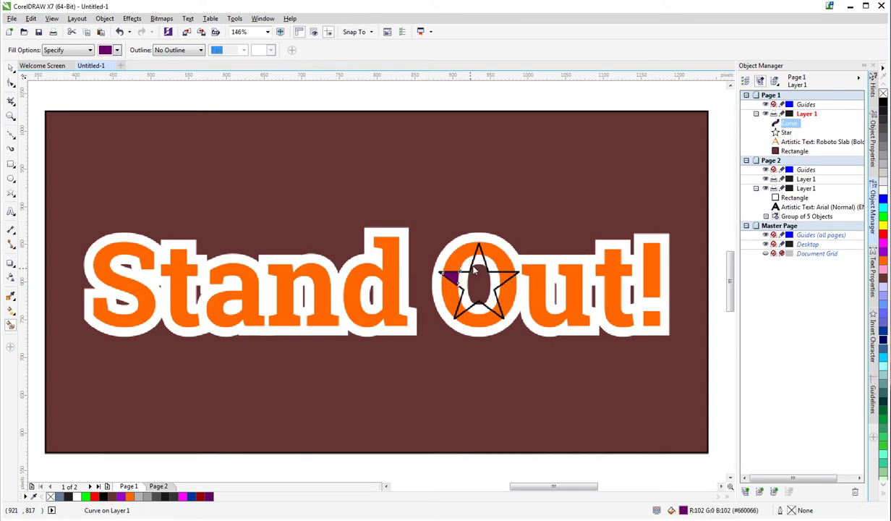
click(480, 256)
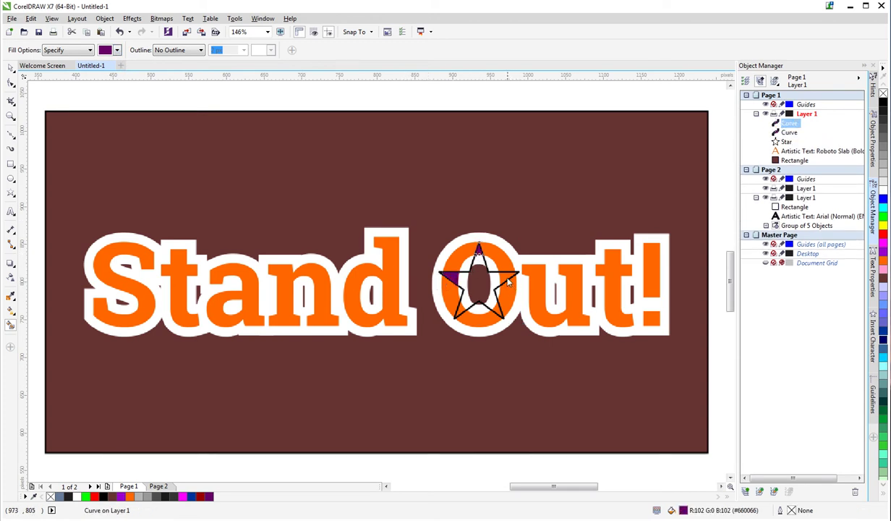
click(491, 272)
click(497, 303)
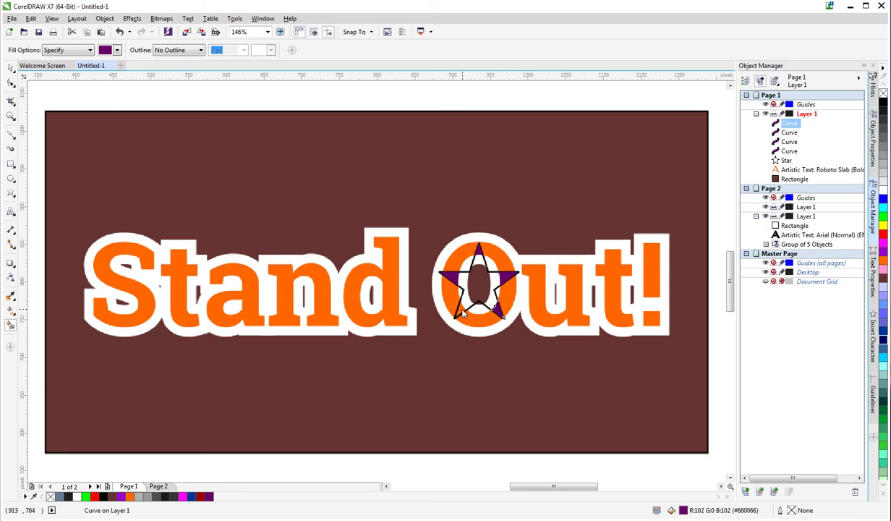
click(445, 299)
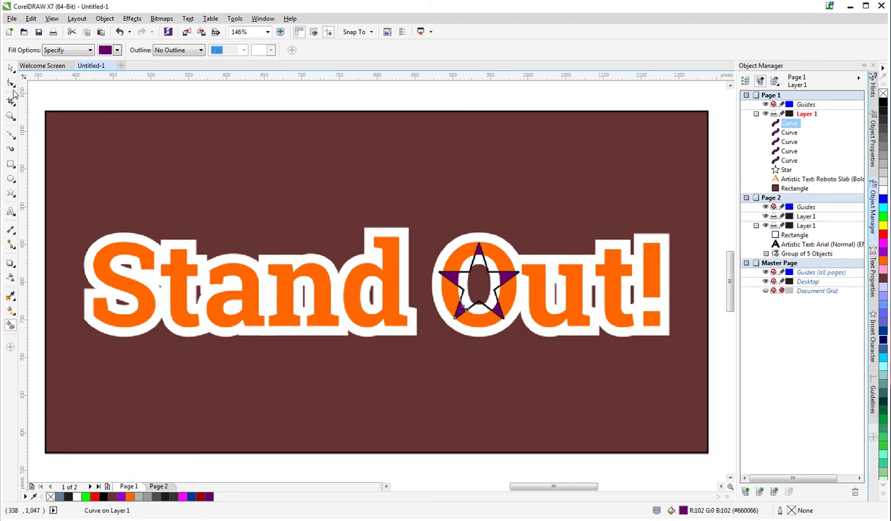
click(11, 67)
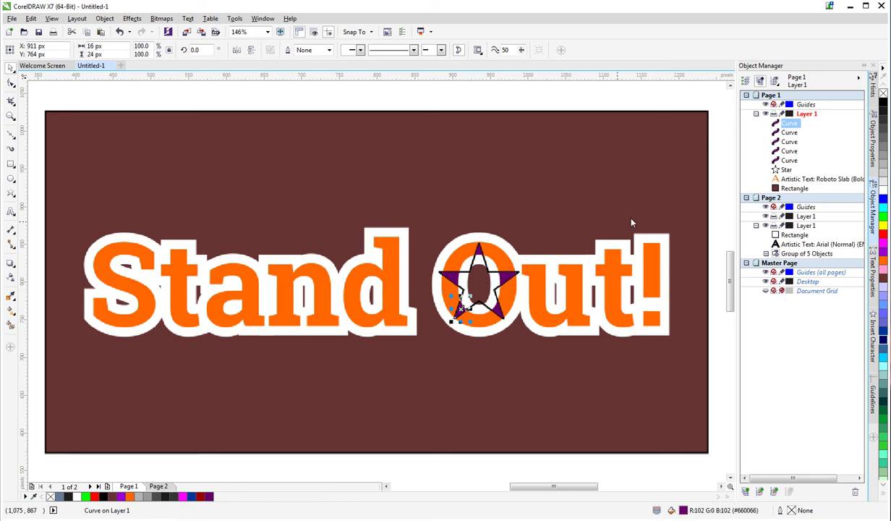
- Delete the star, then undo twice to remove the purple fills and restore the plain star
click(787, 169)
key(Delete)
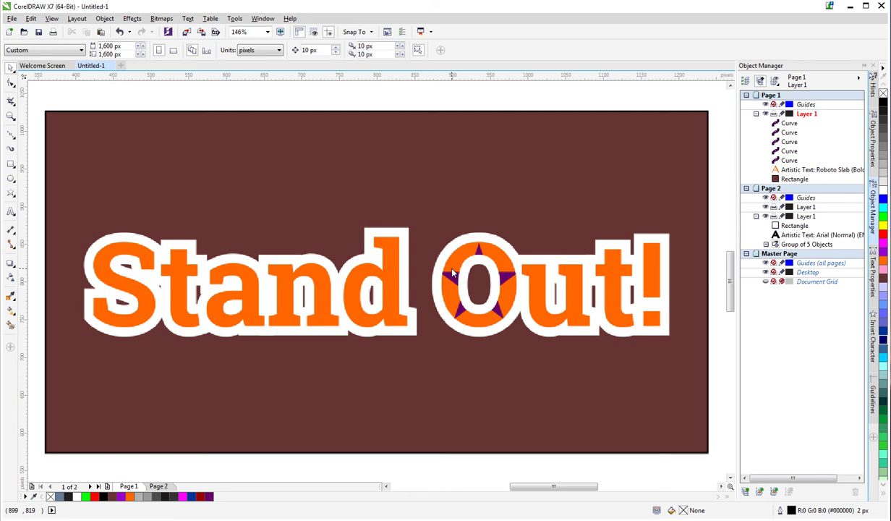
key(ctrl+z)
key(ctrl+z)
key(ctrl+z)
key(ctrl+z)
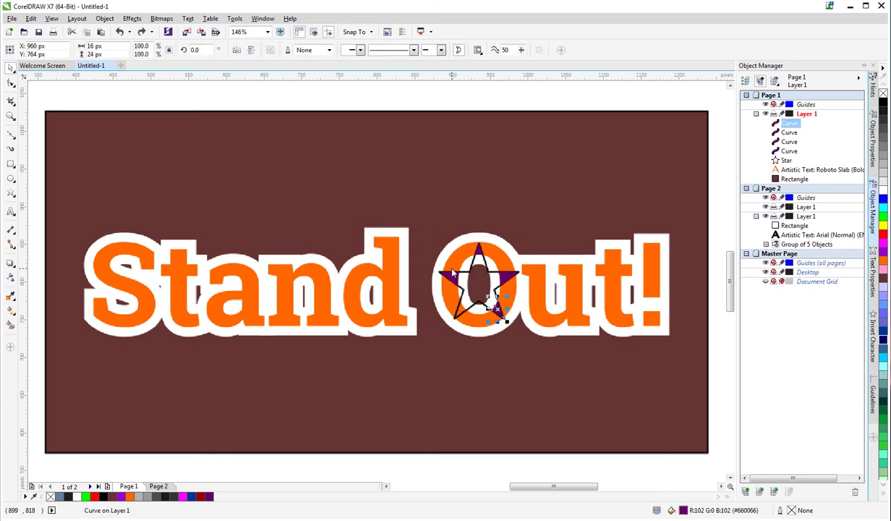
key(ctrl+z)
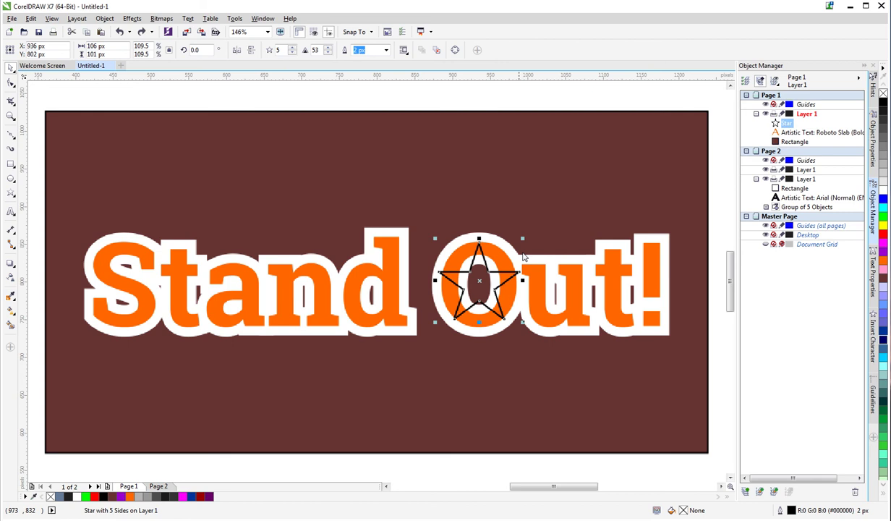
- Enlarge the star about 186%, Smart Fill its three overlaps with the O purple, then select the star
drag(522, 239, 551, 211)
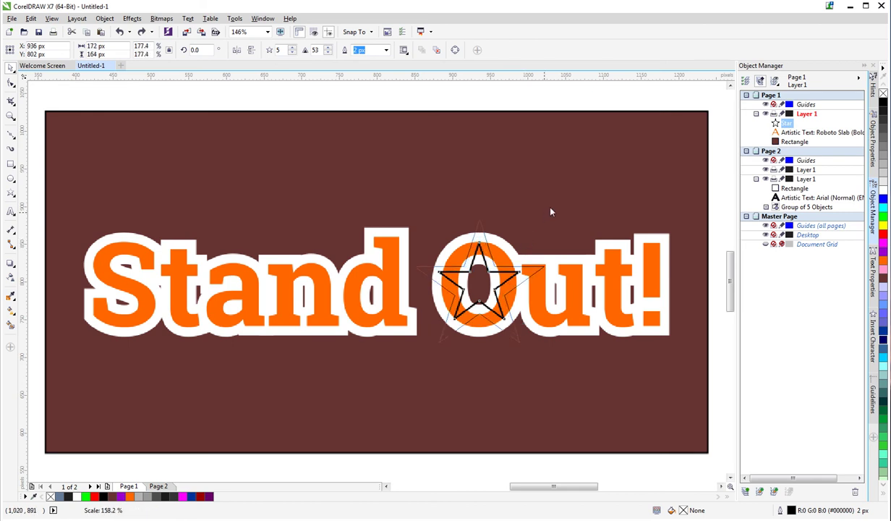
click(11, 325)
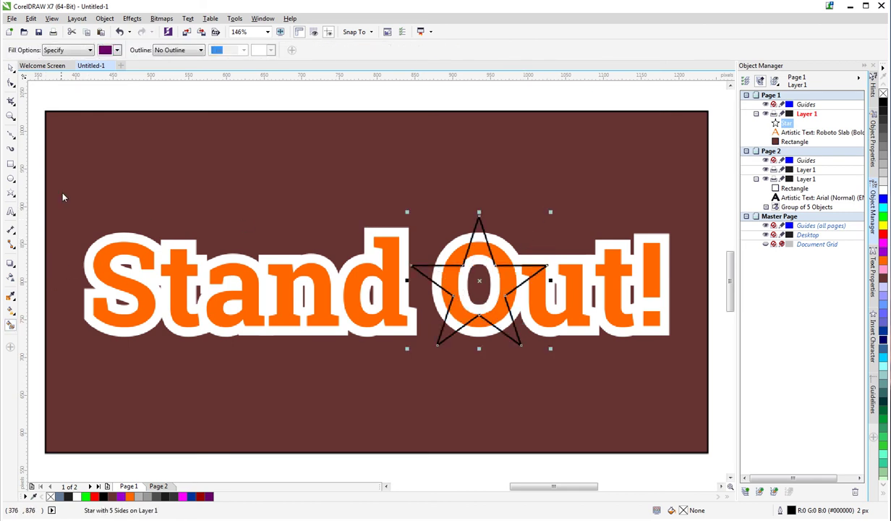
click(436, 275)
click(476, 251)
click(529, 272)
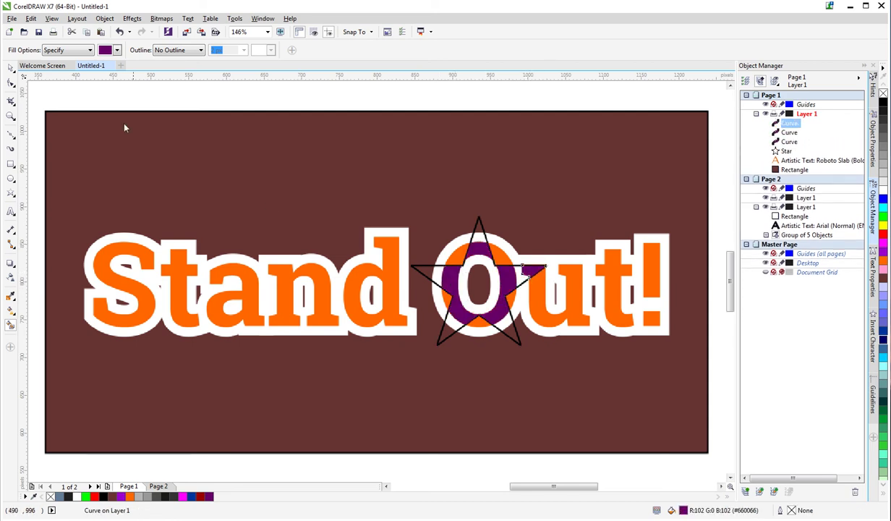
key(space)
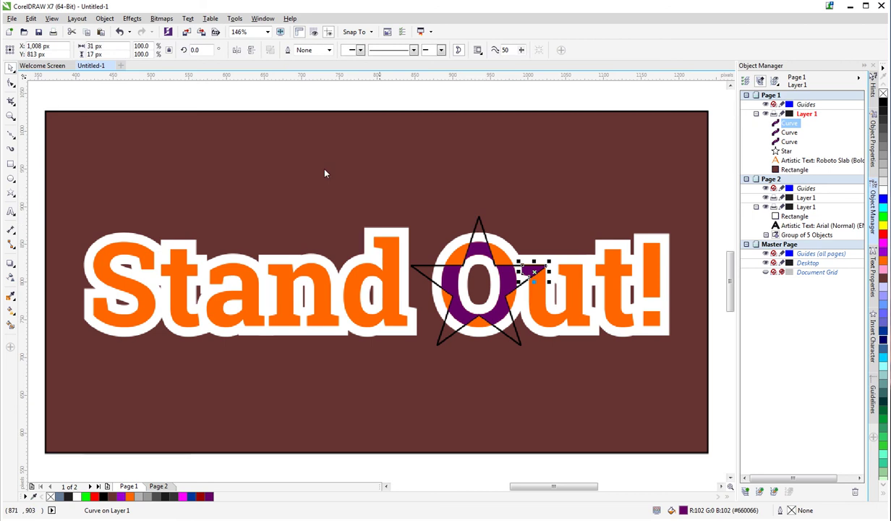
click(480, 223)
- Delete the star outline, leaving the purple star-shaped regions on the O
key(Delete)
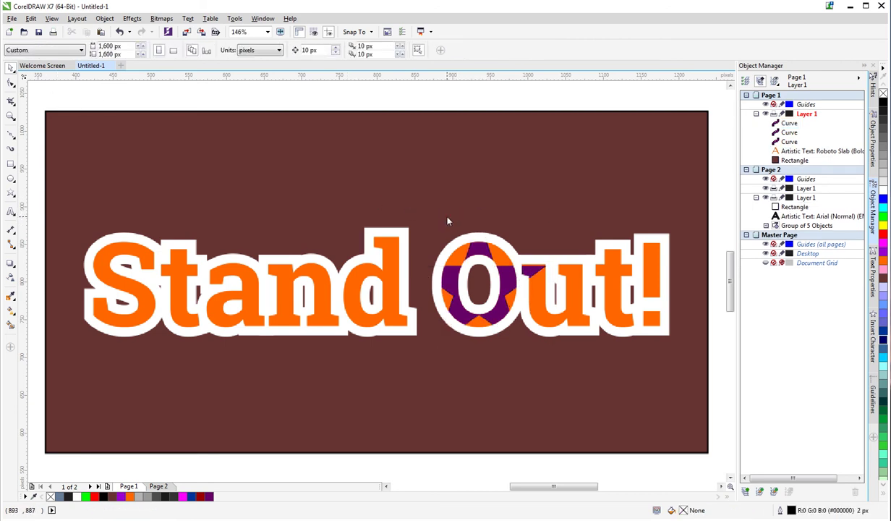